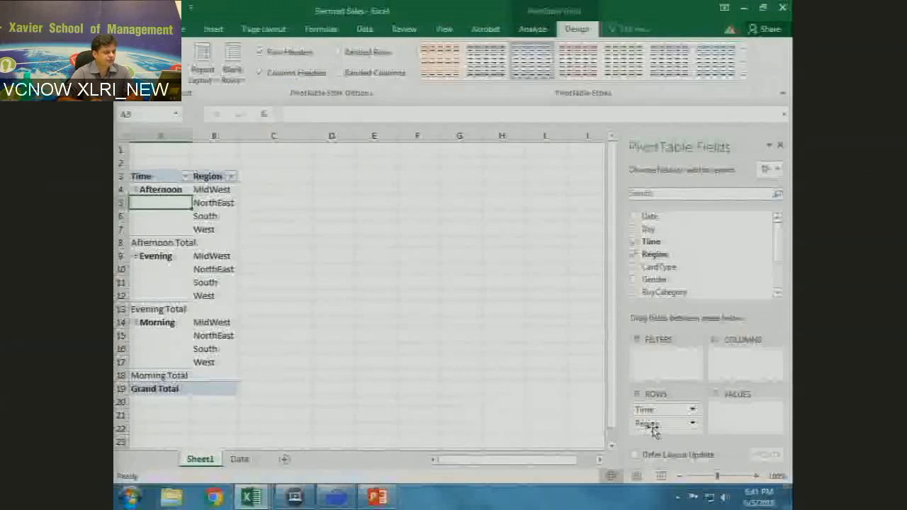
Place Region ahead of Time in the pivot table rows and add TotalCost as the summed value.
drag(652, 429, 673, 410)
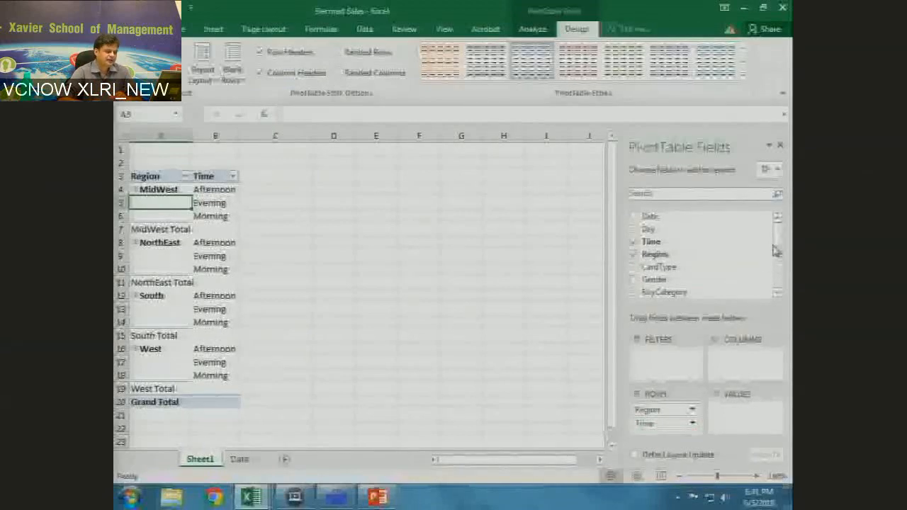
drag(774, 250, 774, 278)
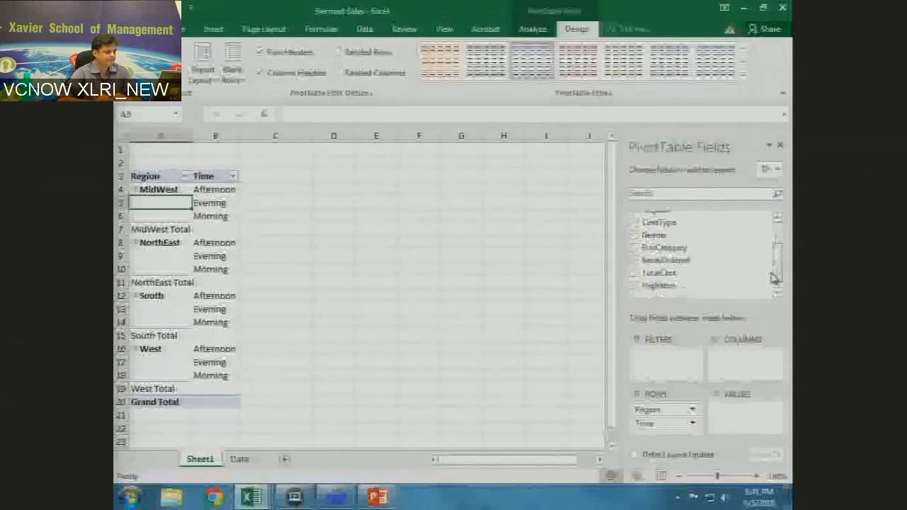
click(659, 262)
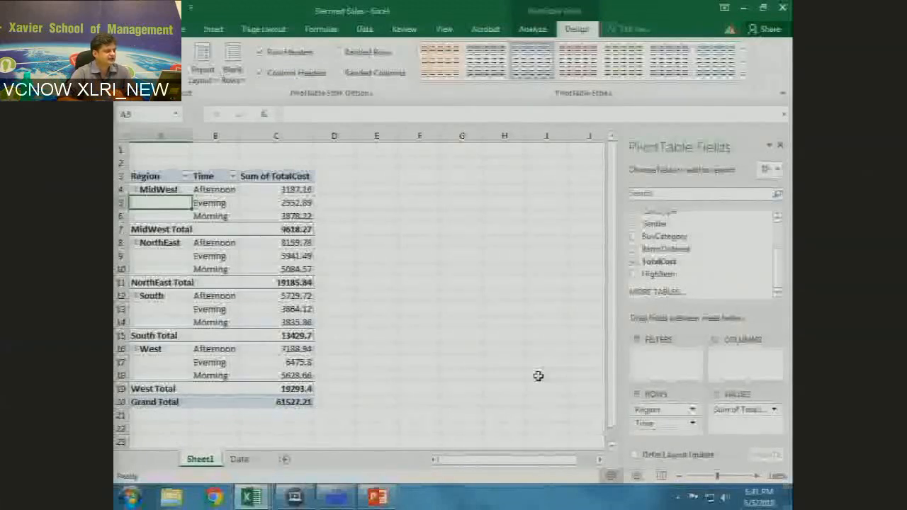
Go through the MidWest cost values and take the trial Gender breakdown back out of the pivot table rows.
click(282, 190)
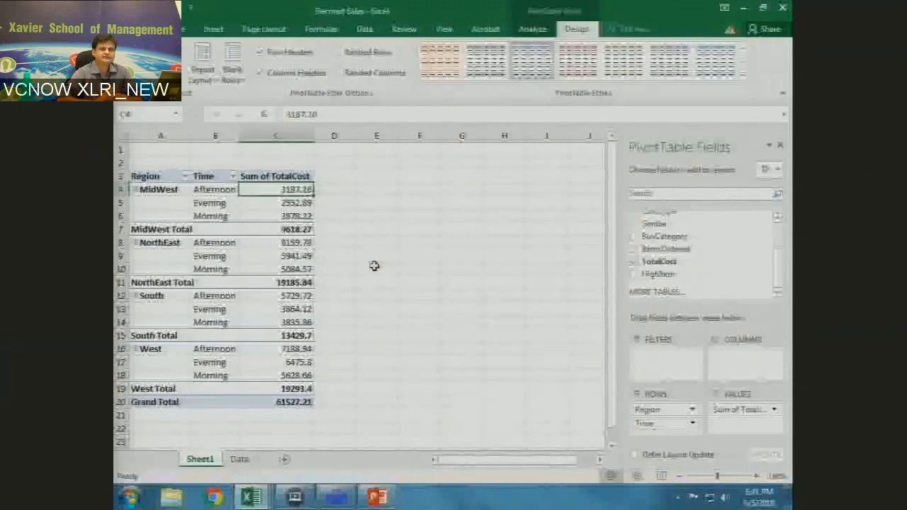
key(Down)
key(Down)
key(Down)
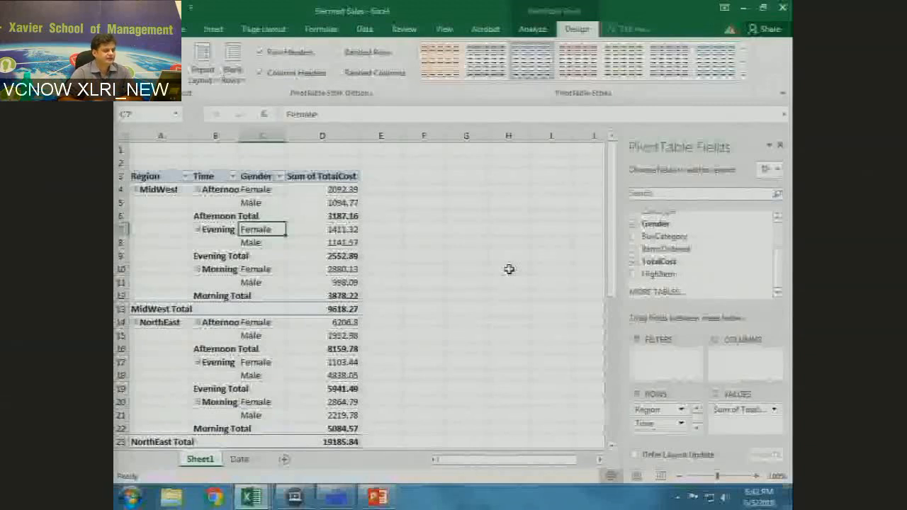
click(635, 225)
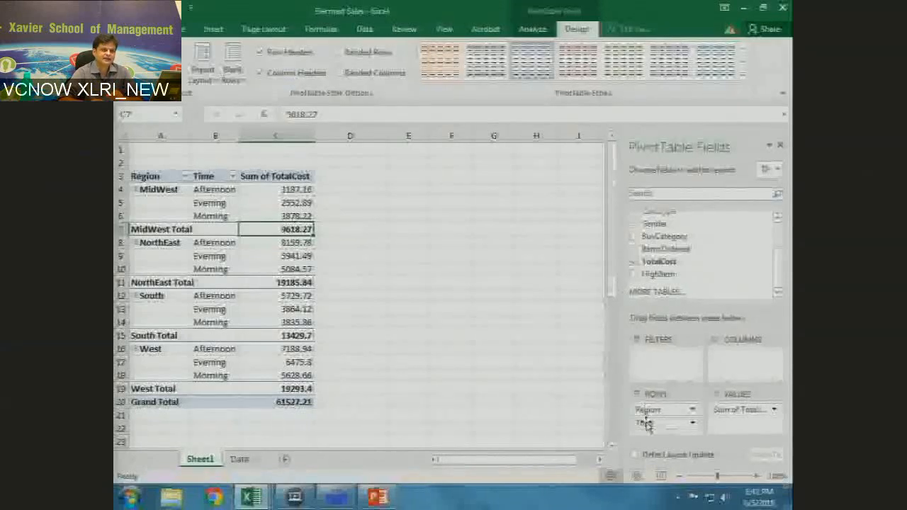
Move the Time field from the pivot table's rows to its columns.
drag(649, 424, 650, 425)
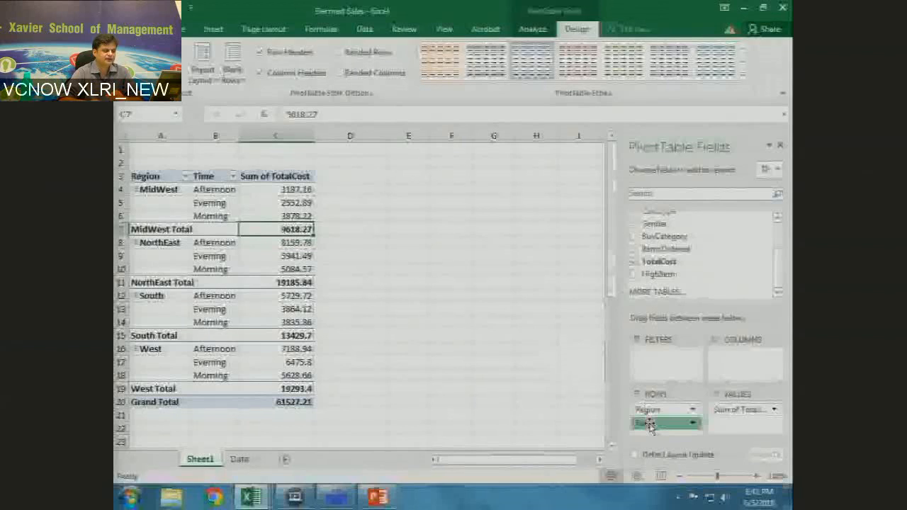
drag(649, 424, 737, 360)
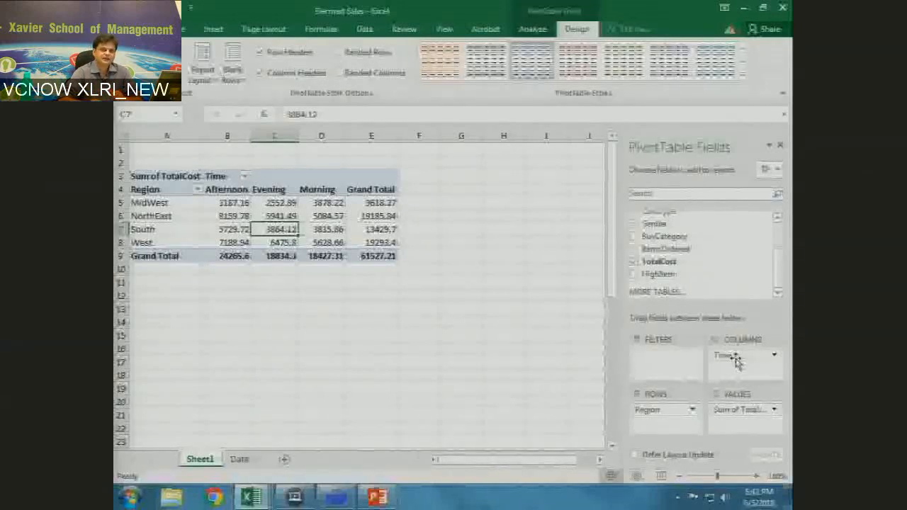
Try Region nested under Time in columns, swap Time into rows, and restore Region as rows with Time as columns.
drag(648, 410, 735, 373)
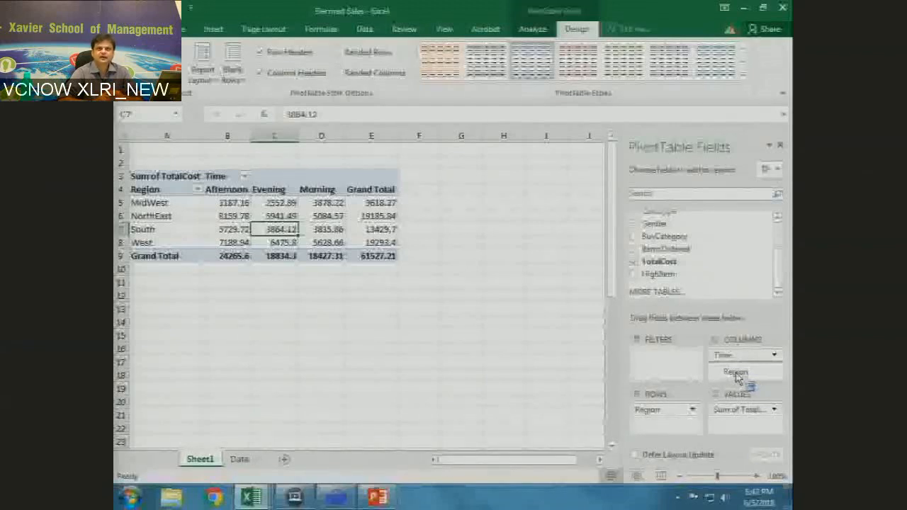
drag(735, 378, 740, 380)
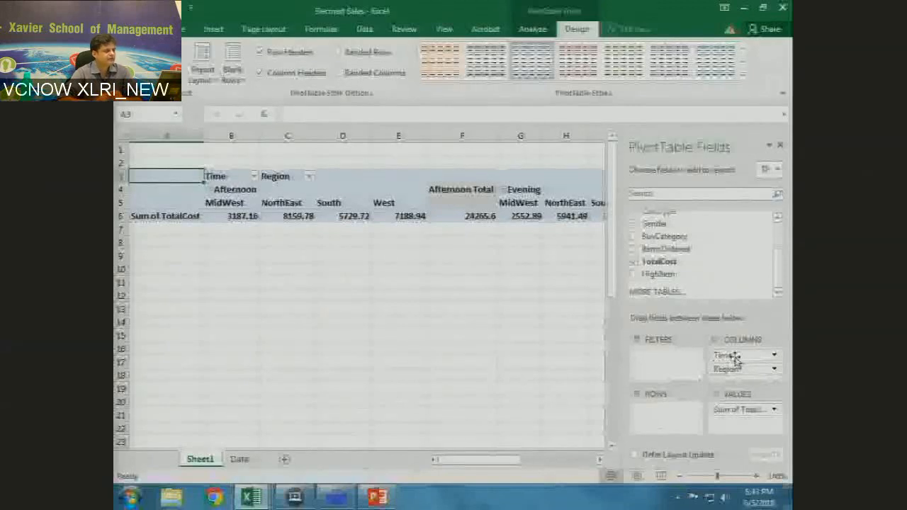
drag(735, 360, 663, 414)
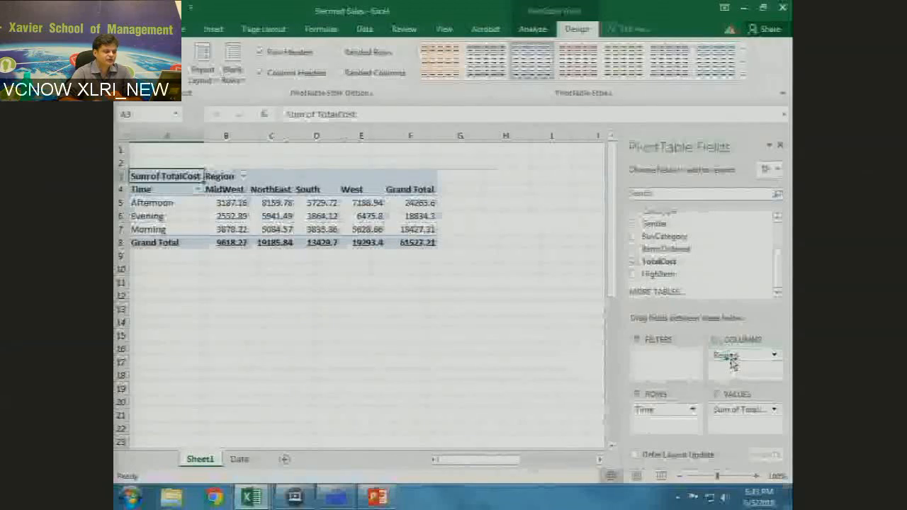
drag(731, 361, 662, 409)
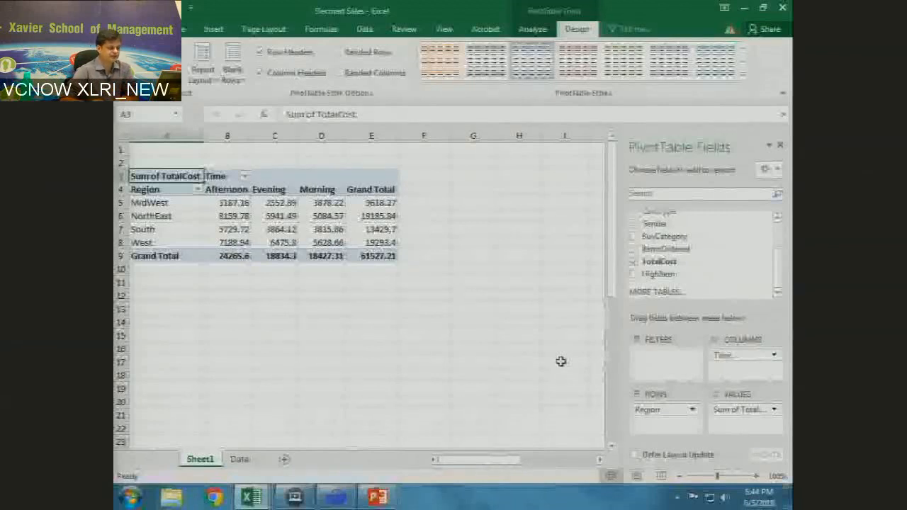
Try Gender and Day as additional row fields under Region, and remove both from the pivot table.
scroll(635, 248, up, 1)
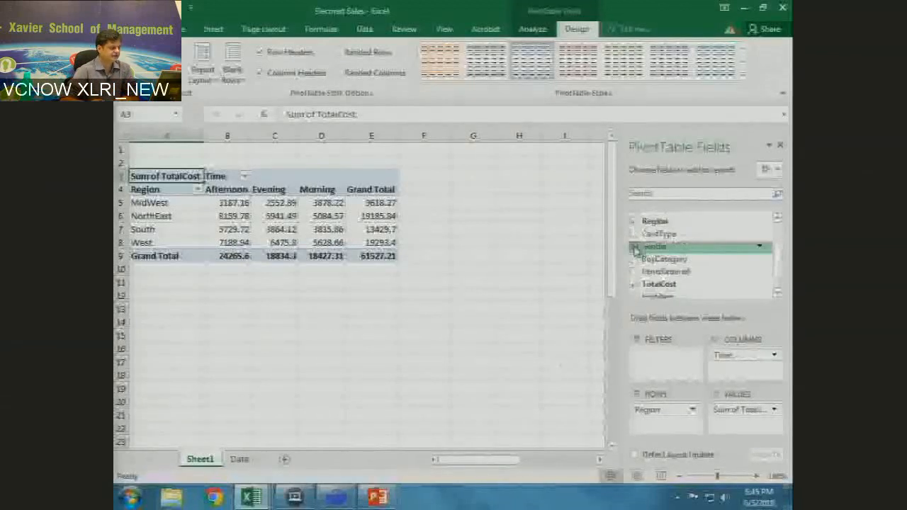
click(634, 248)
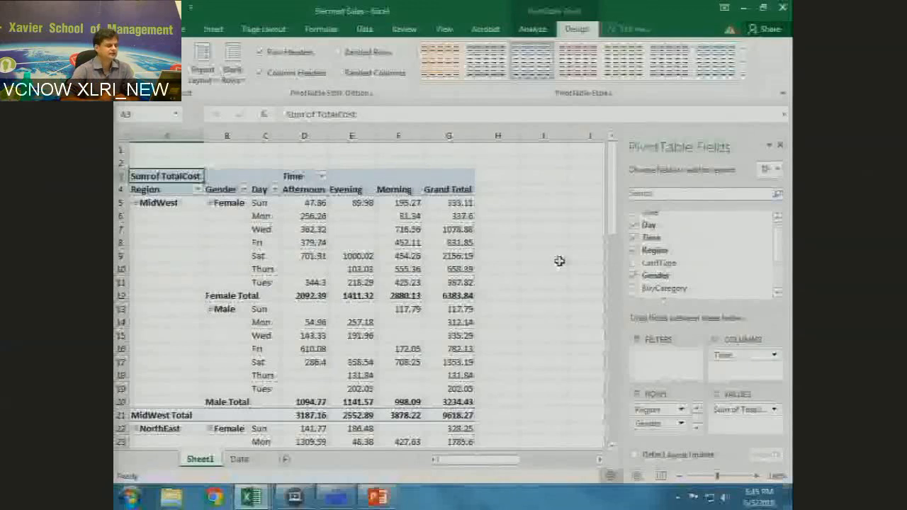
click(638, 277)
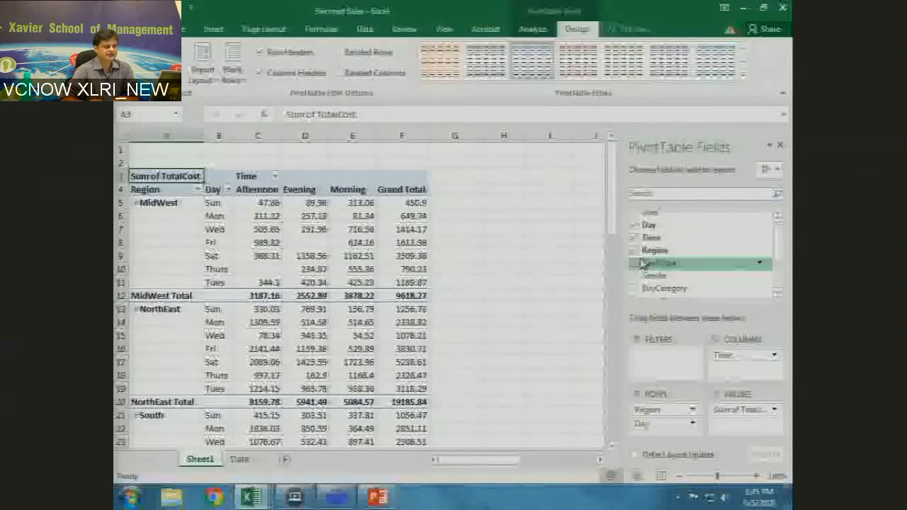
click(693, 423)
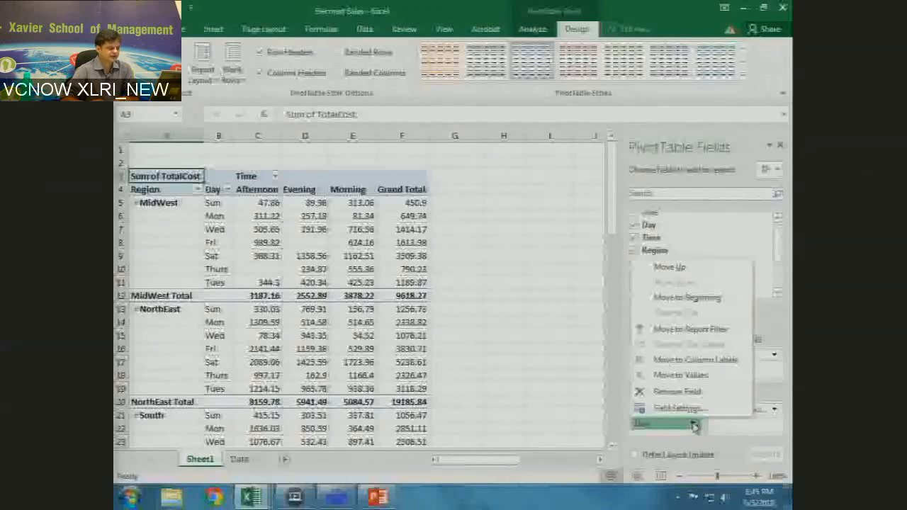
click(676, 391)
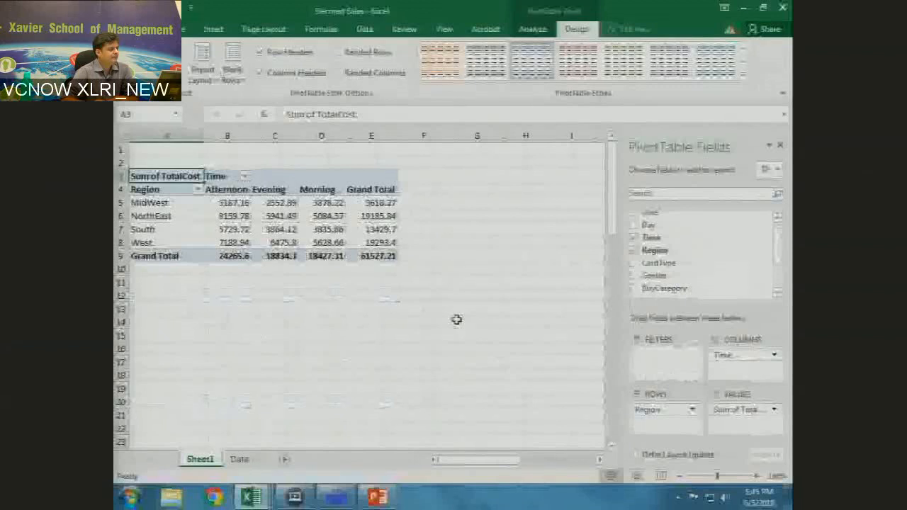
Filter the Region rows to NorthEast and South only, excluding MidWest and West.
click(197, 190)
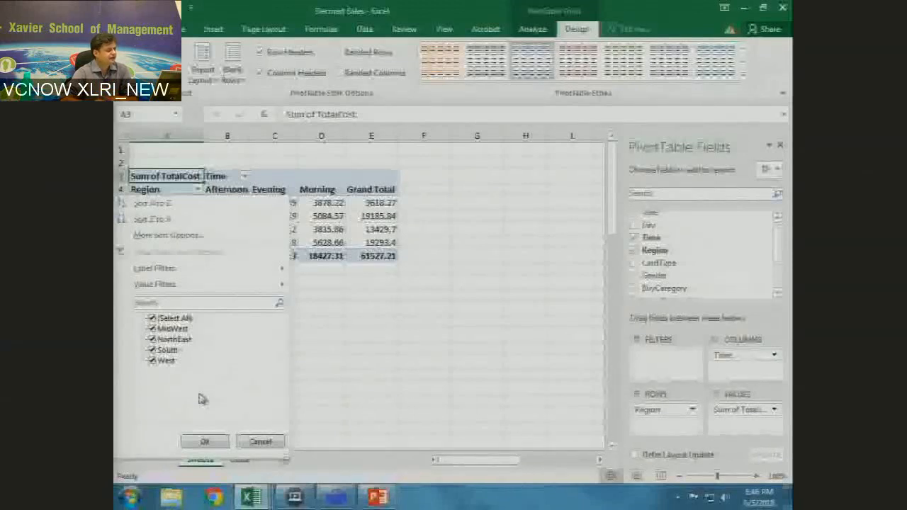
click(152, 328)
click(151, 361)
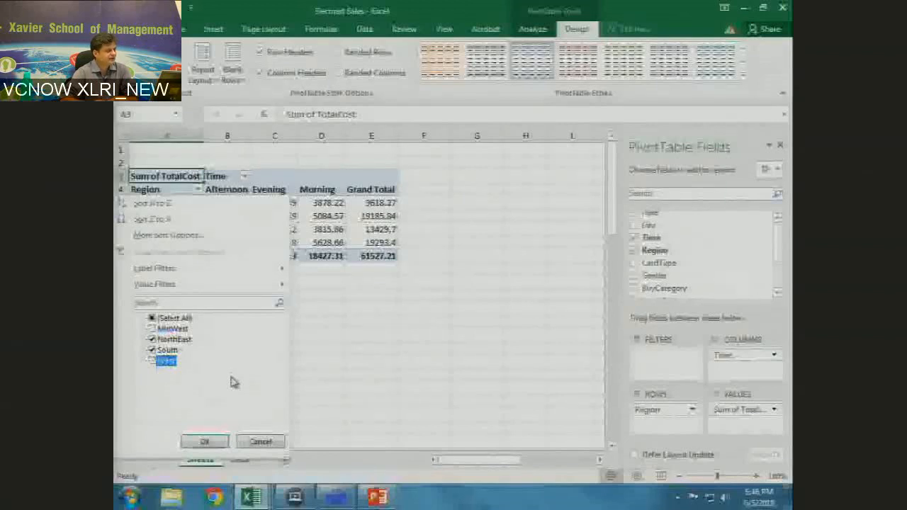
key(Return)
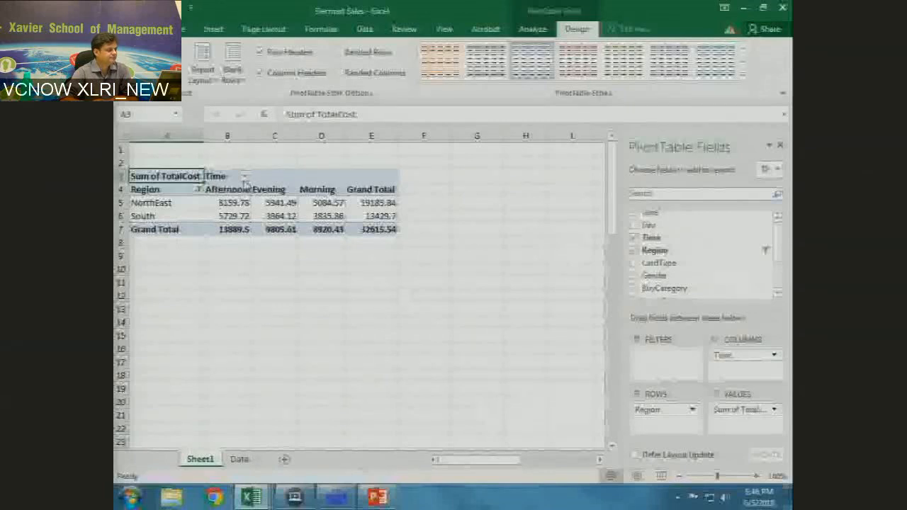
Filter the Time columns to show only Evening.
click(245, 179)
click(152, 338)
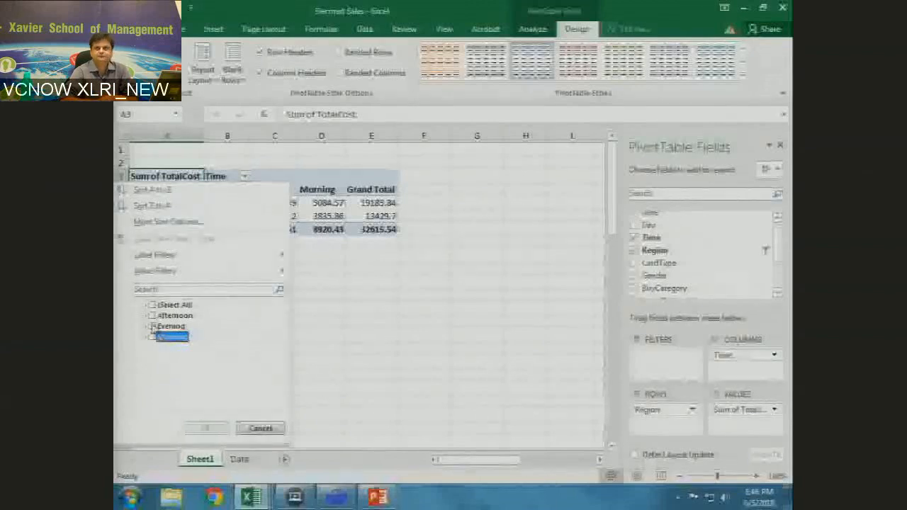
click(152, 326)
click(206, 427)
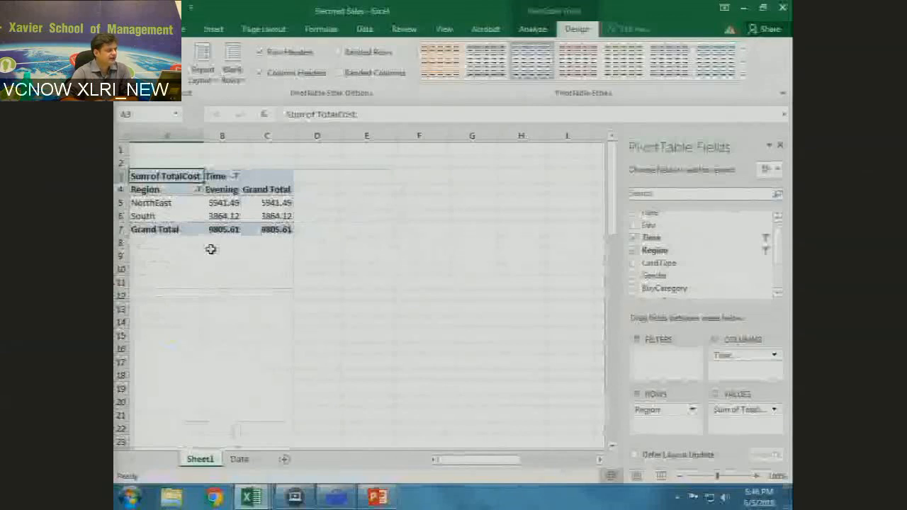
Reset the Time and Region filters to include all of their items.
click(231, 179)
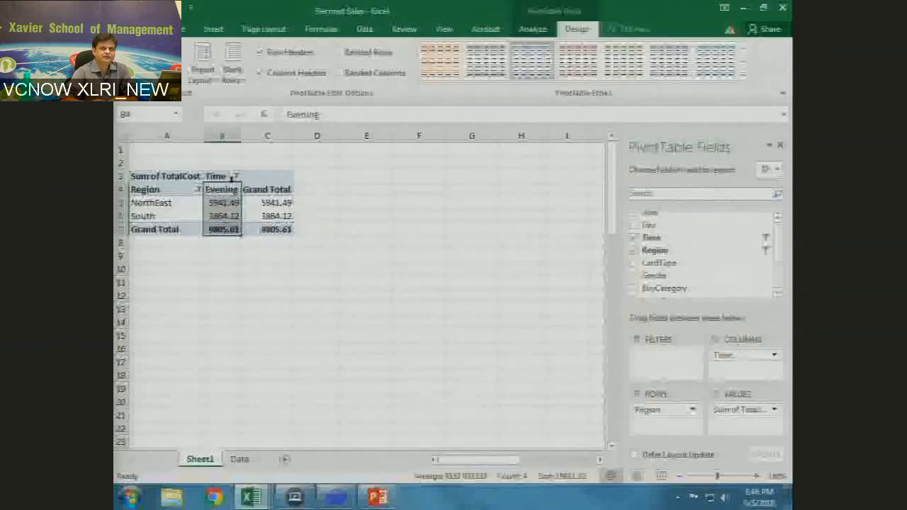
click(235, 177)
click(214, 429)
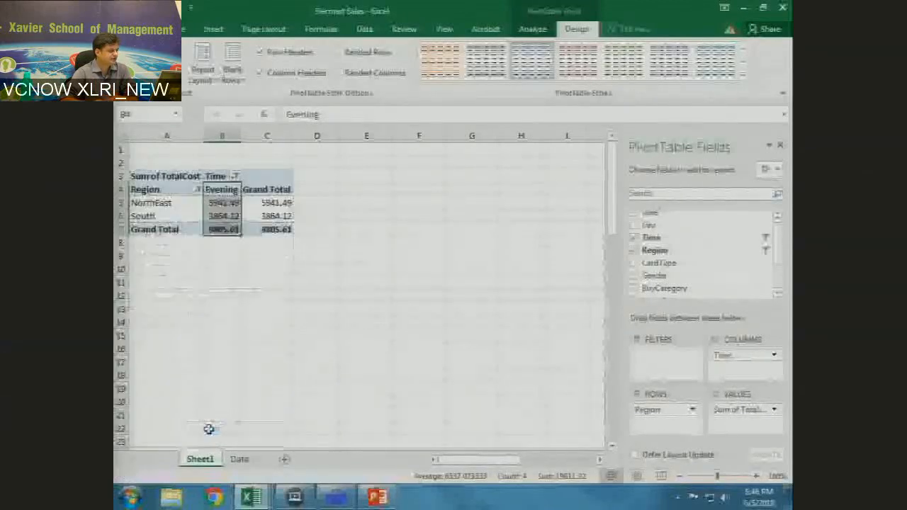
click(198, 190)
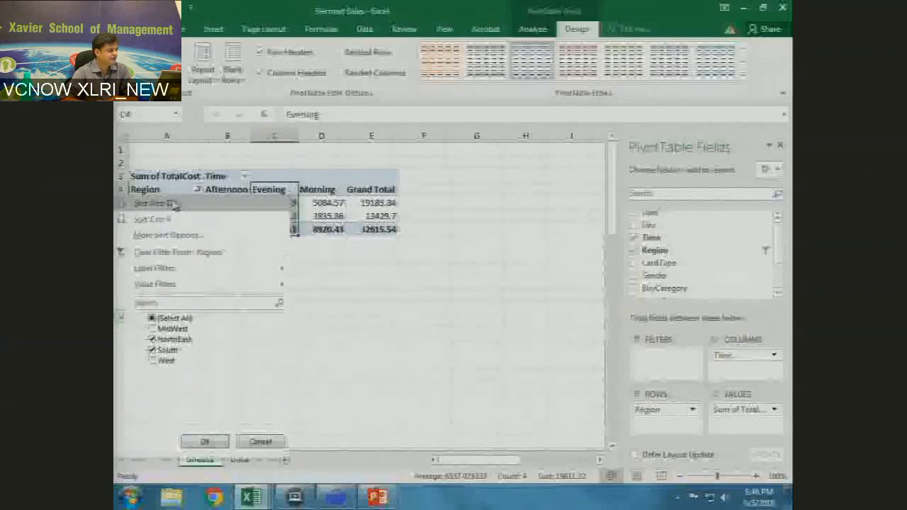
click(153, 318)
click(205, 441)
click(275, 216)
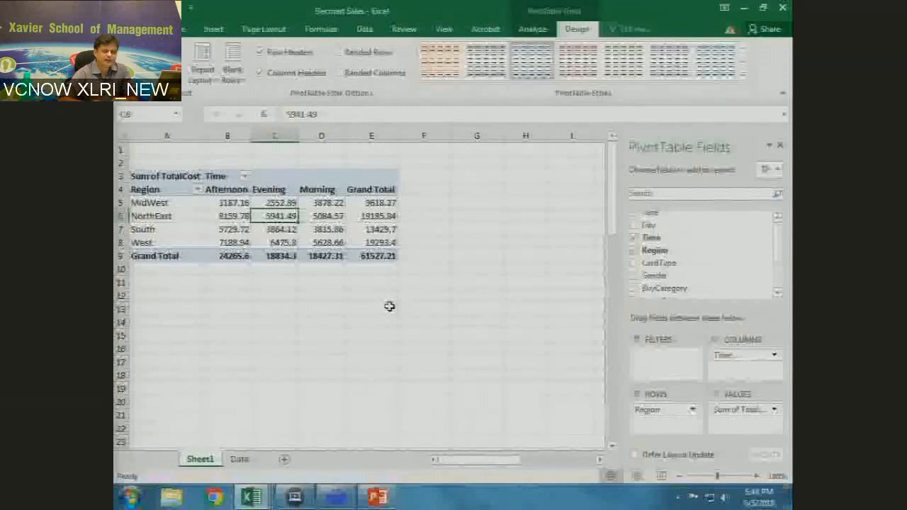
Add Day as a row field under Region and filter it to Sun and Sat.
click(636, 231)
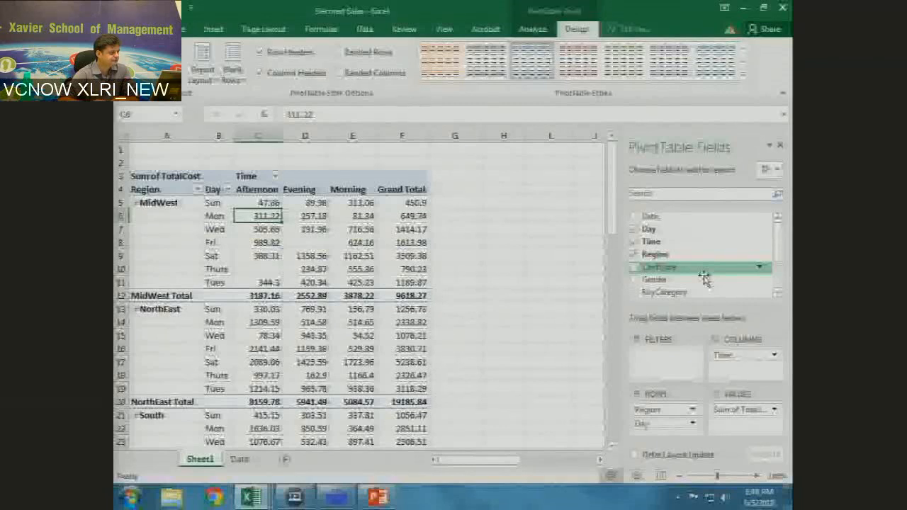
scroll(705, 278, down, 2)
click(226, 189)
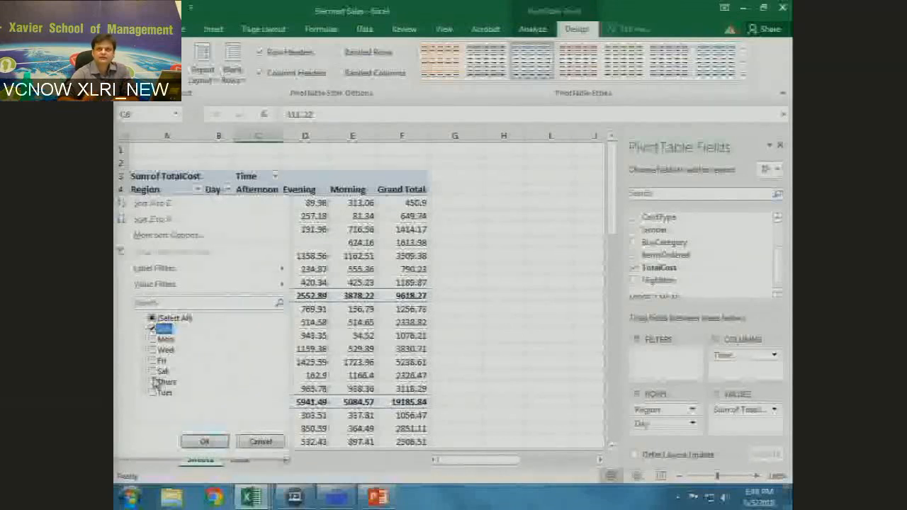
key(Return)
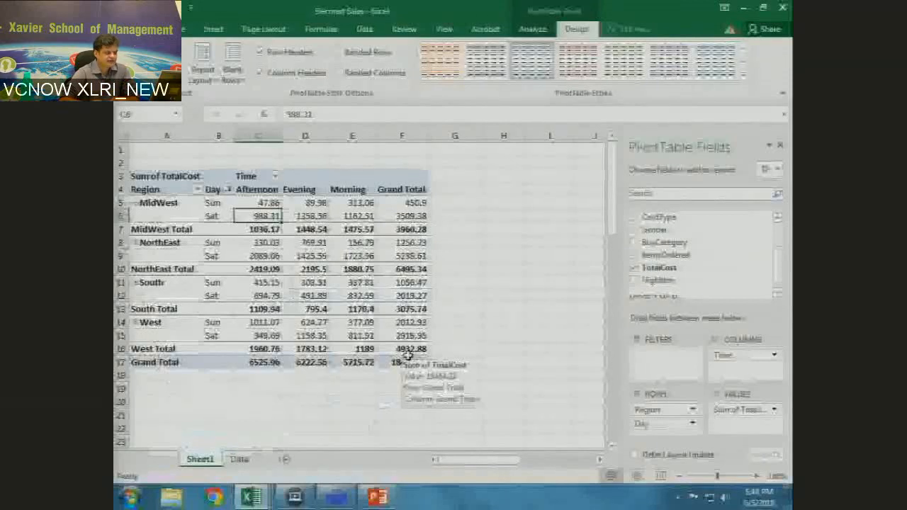
Examine the Sunday and Saturday rows within each region and the West total cost.
click(409, 349)
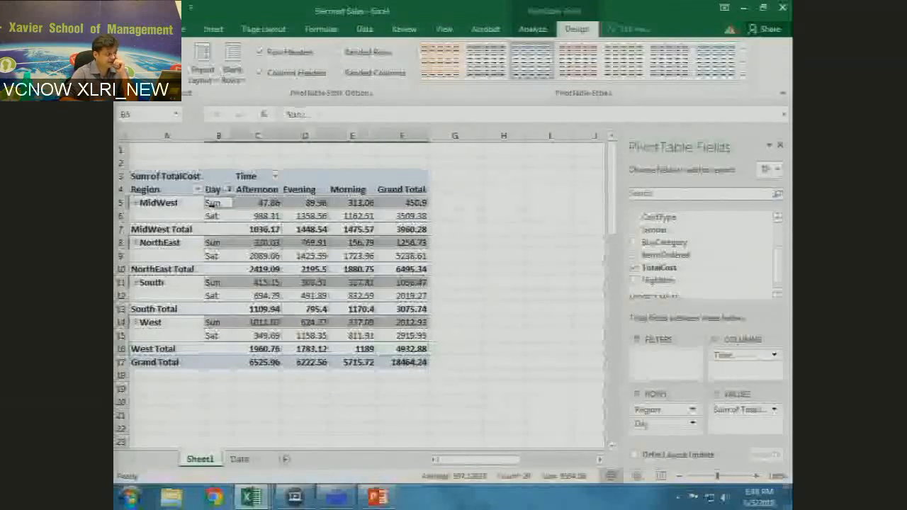
click(215, 216)
click(217, 243)
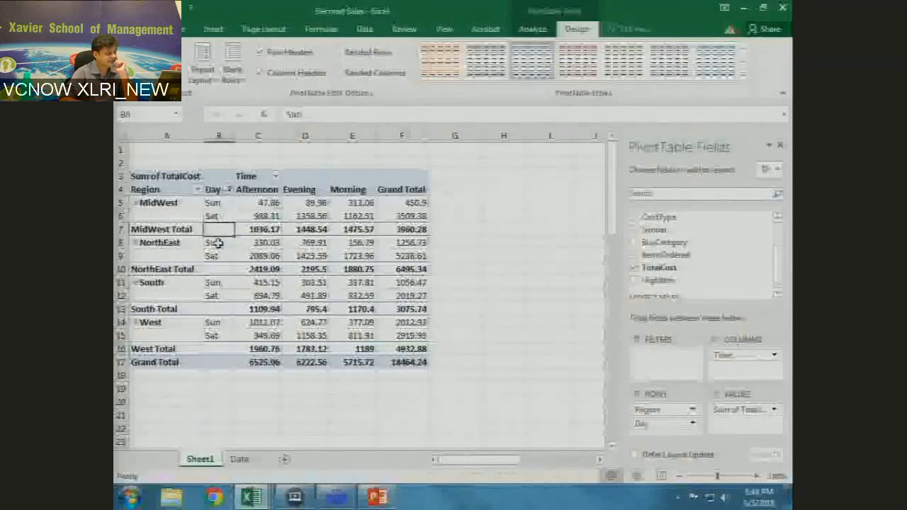
click(217, 255)
click(221, 283)
click(218, 295)
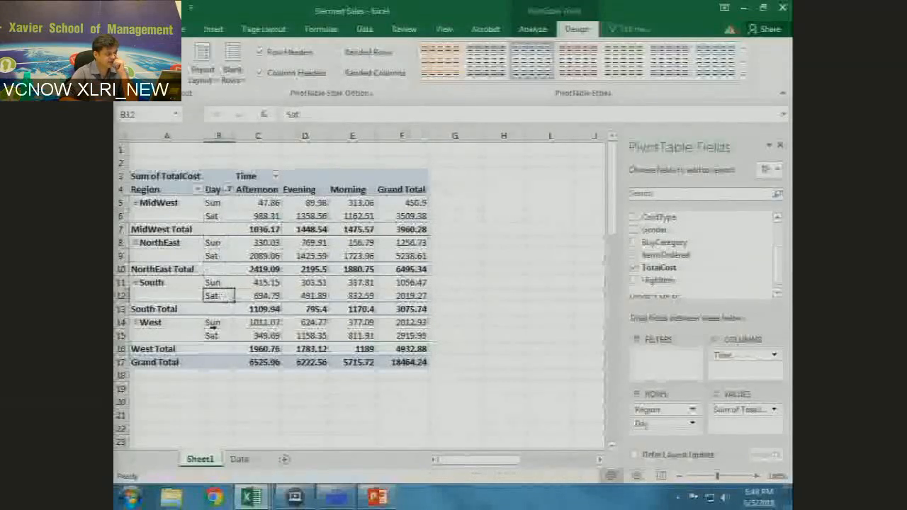
click(217, 323)
click(217, 335)
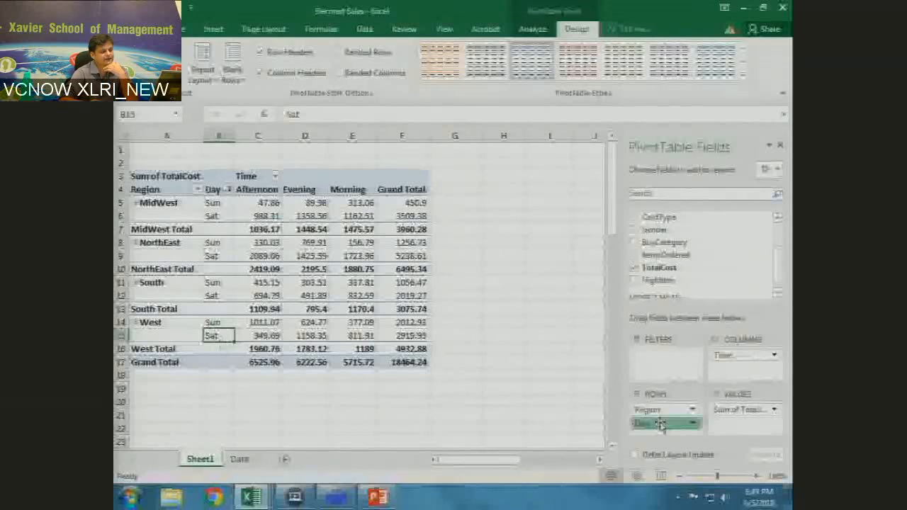
Move the Day field from the pivot table's rows to the report filters.
drag(658, 423, 676, 378)
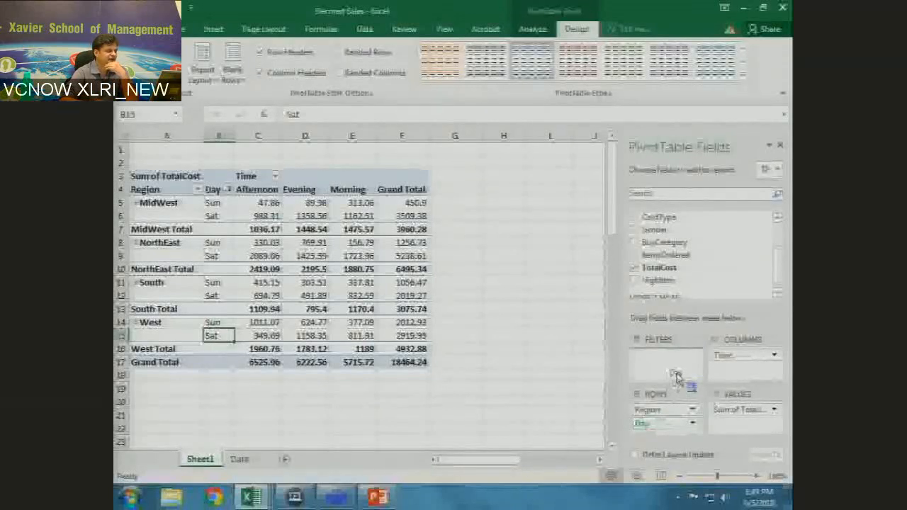
drag(676, 378, 666, 360)
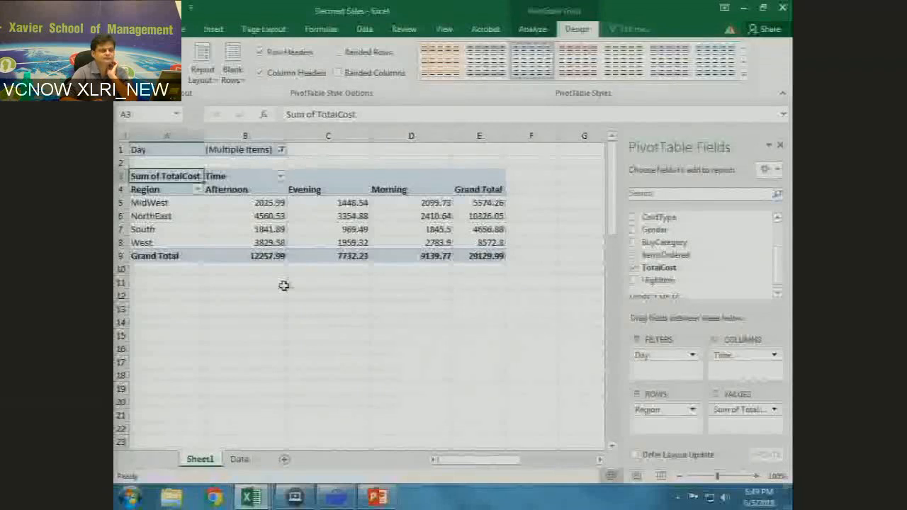
Check the item lists of the Region row filter and the Day report filter.
click(198, 192)
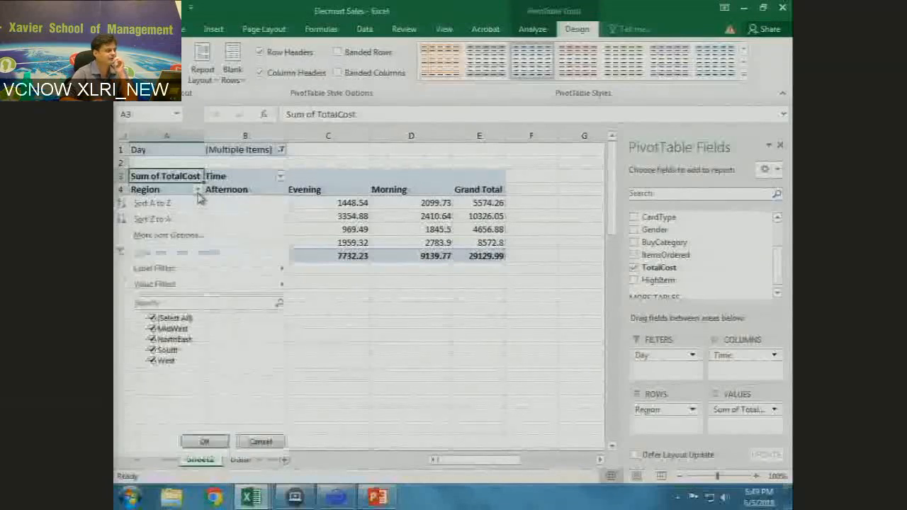
click(281, 151)
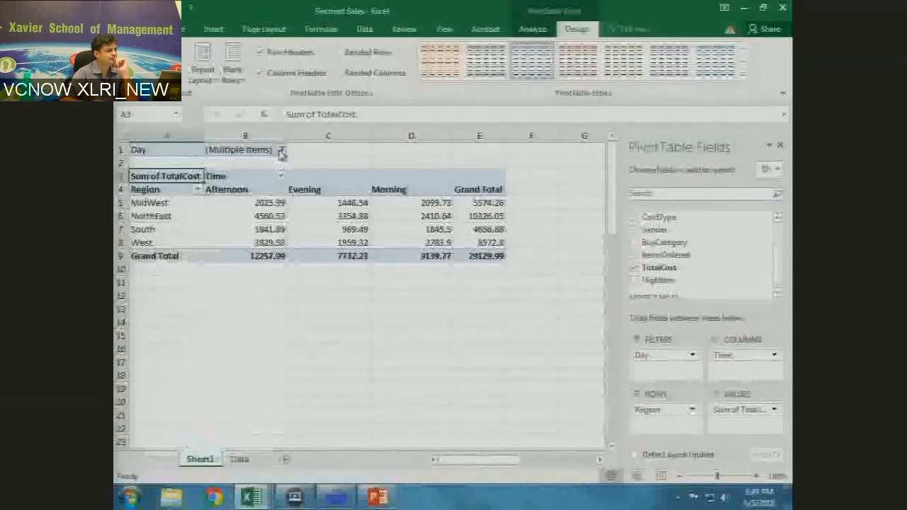
click(281, 151)
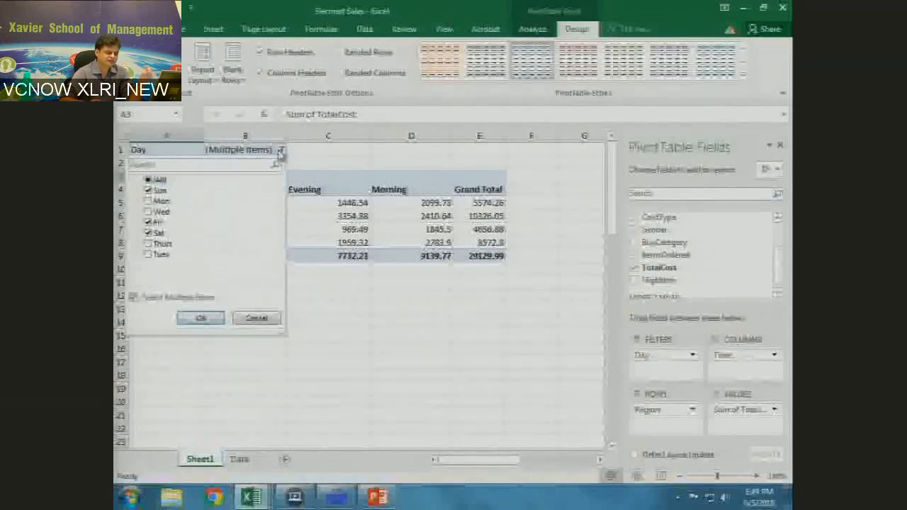
click(664, 391)
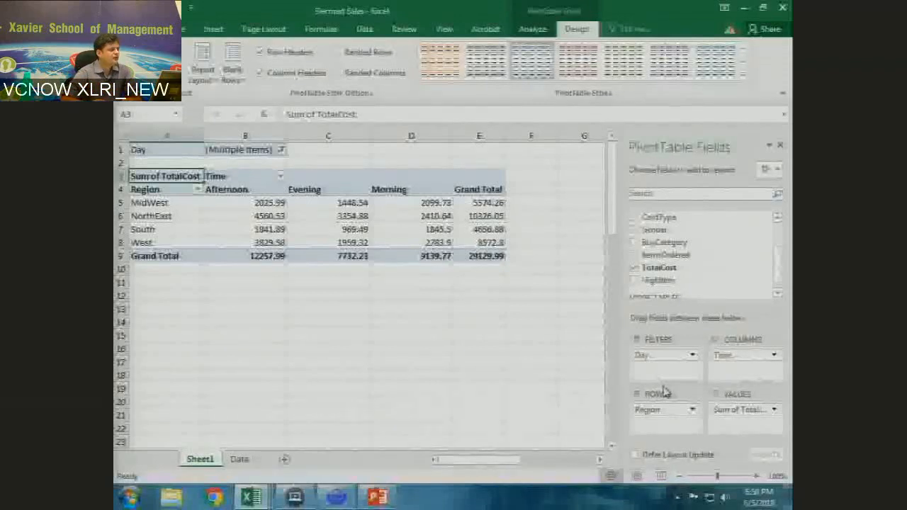
Insert a clustered column PivotChart based on the pivot table of total cost by region and time.
click(338, 215)
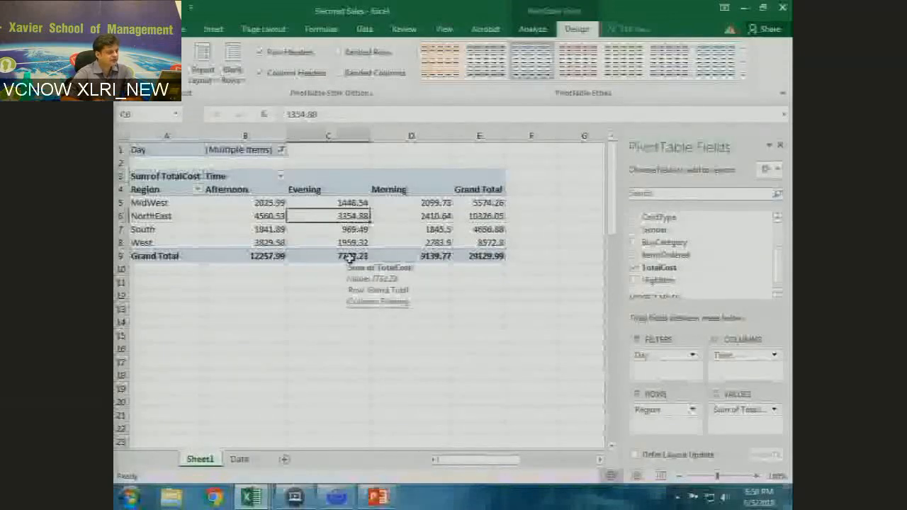
key(Up)
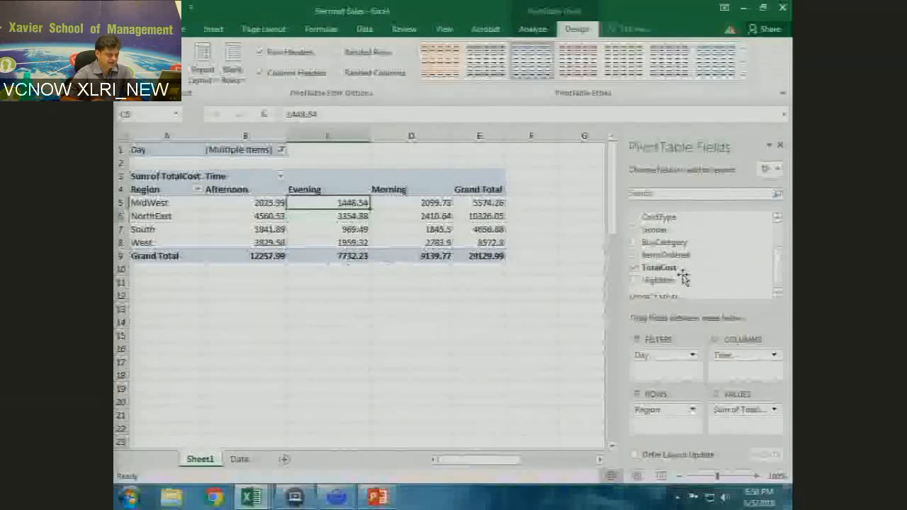
scroll(739, 277, up, 2)
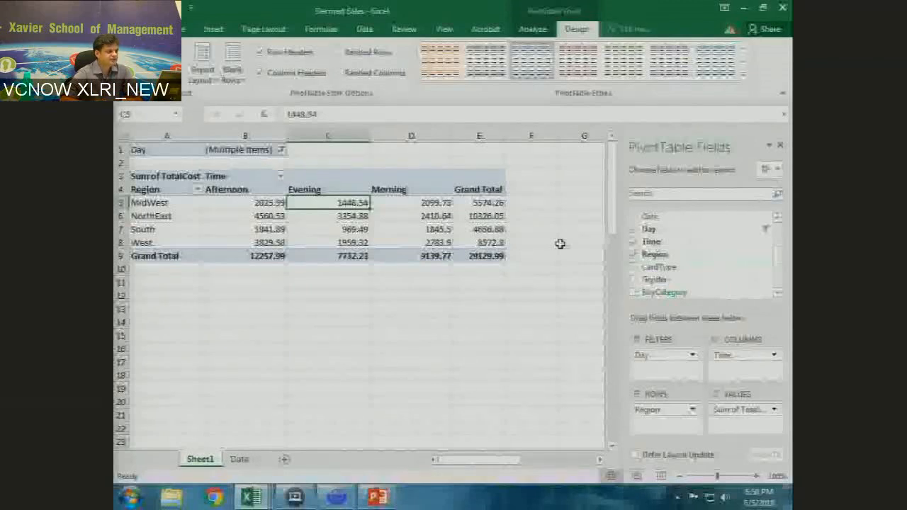
click(532, 29)
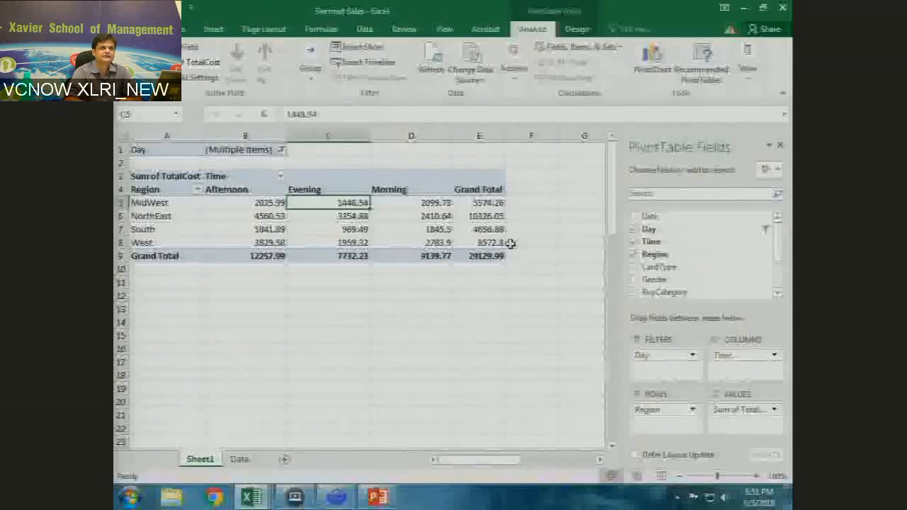
click(653, 60)
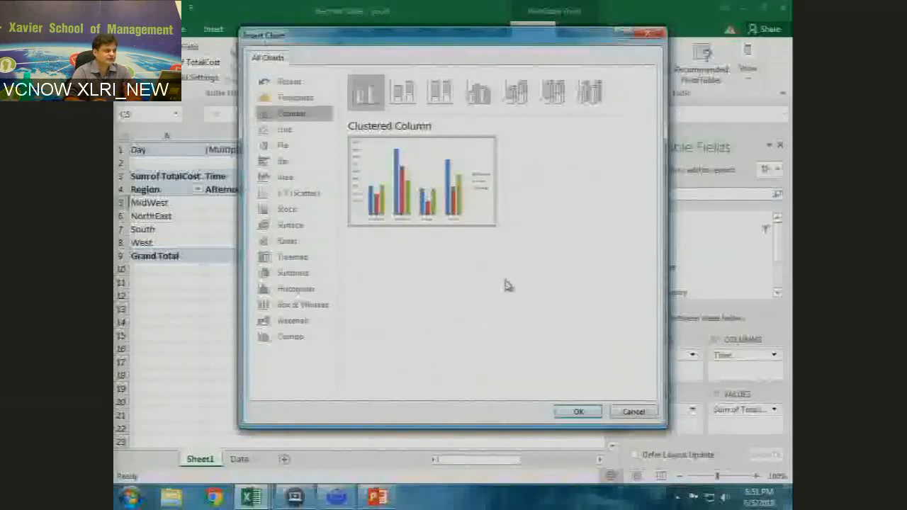
click(577, 411)
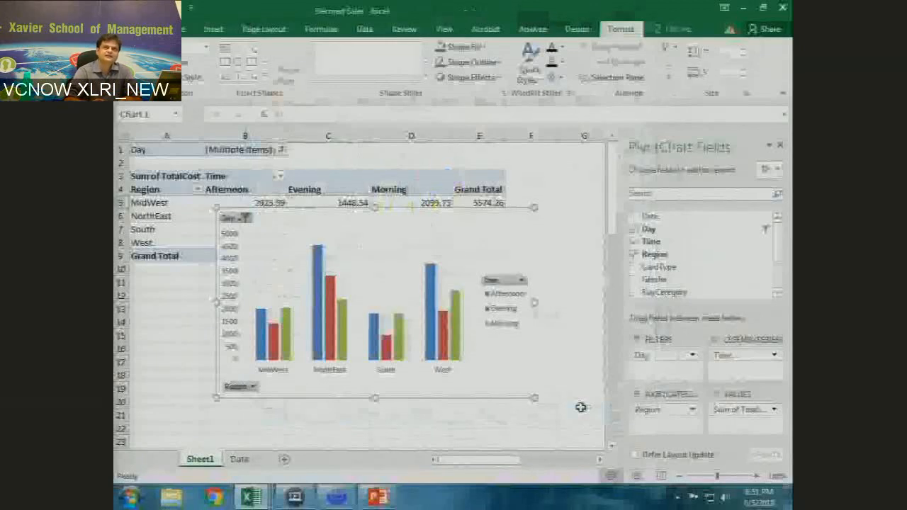
Shift the PivotChart slightly up, check its Time filter list, and enlarge the chart to about 3.35 by 5.61 inches.
drag(471, 211, 471, 197)
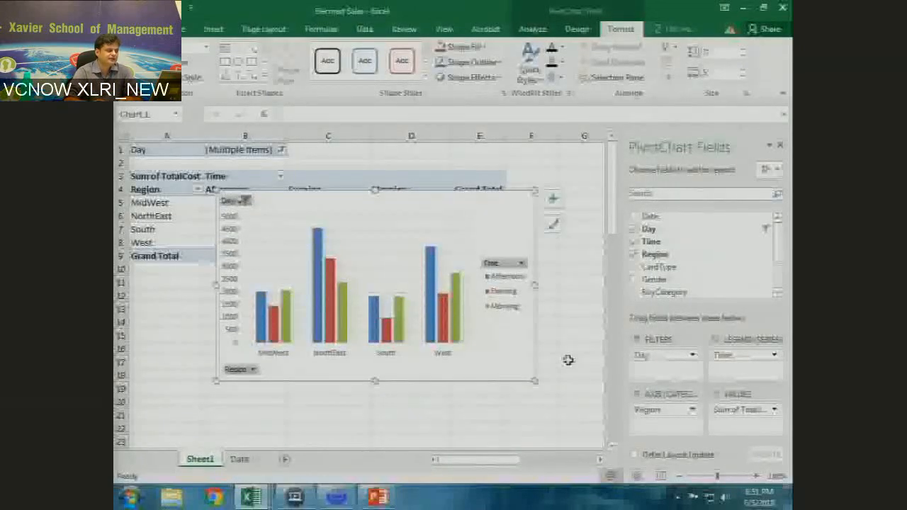
click(520, 265)
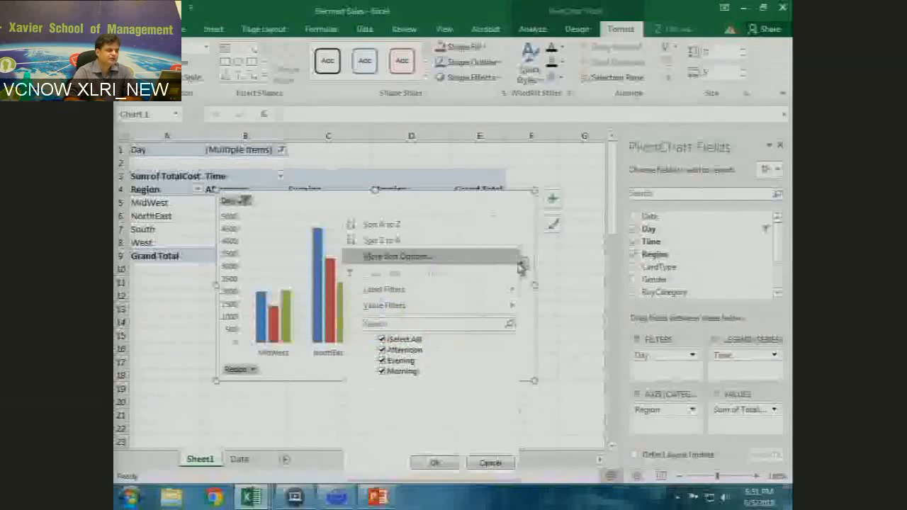
click(521, 264)
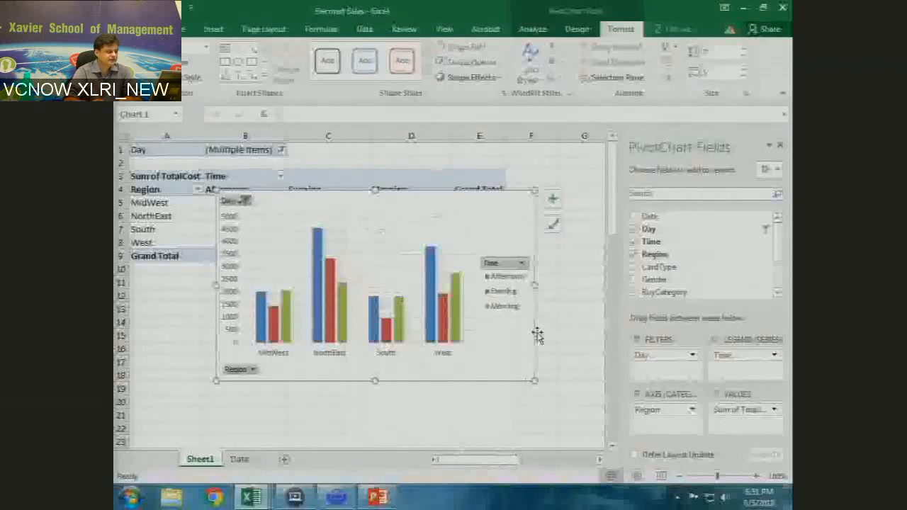
drag(534, 381, 572, 402)
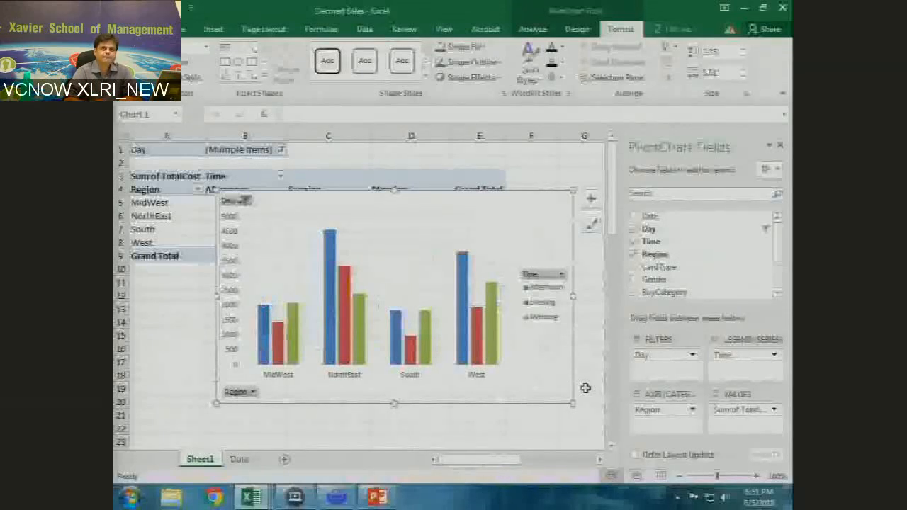
Restrict the PivotChart's Day filter to Sun and Sat, and move the chart down to uncover the pivot table's header rows.
click(244, 200)
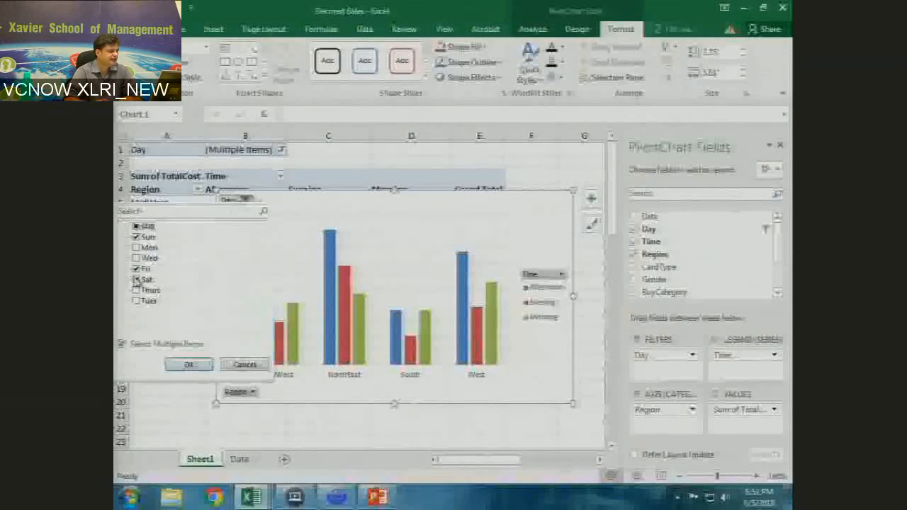
click(136, 280)
click(137, 269)
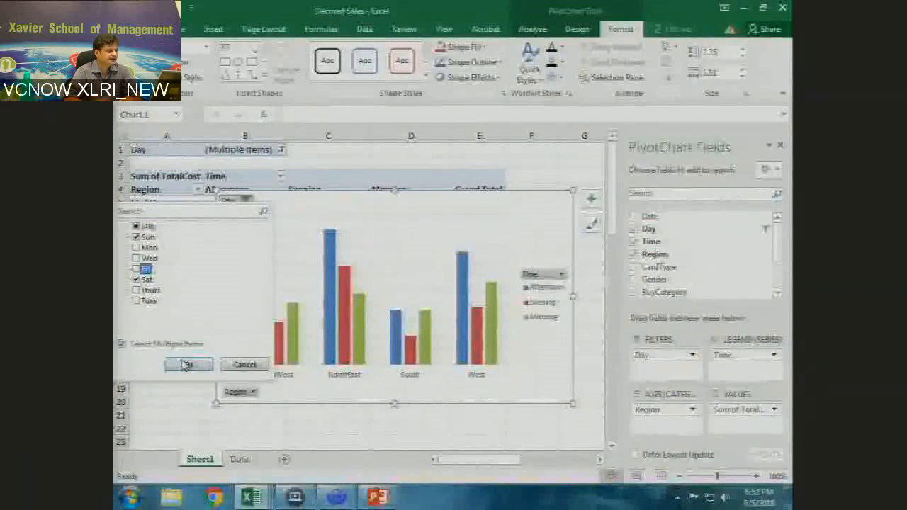
click(187, 364)
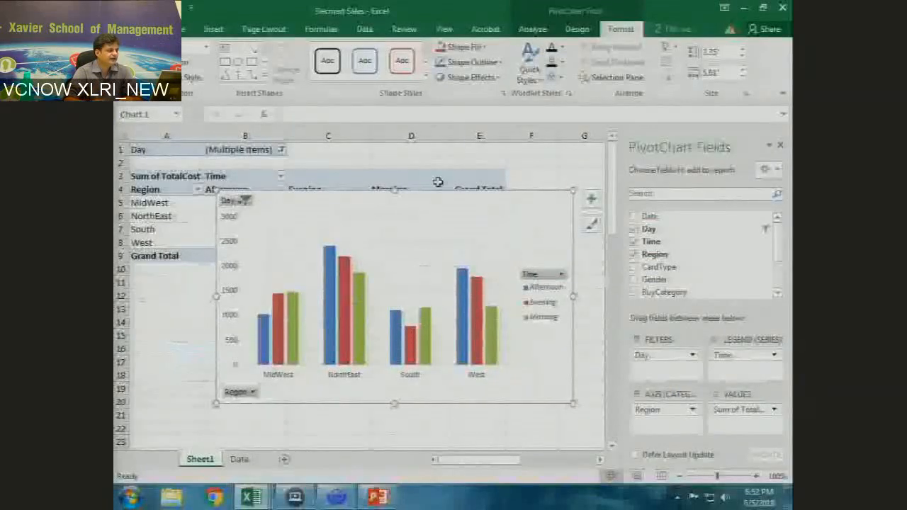
drag(430, 190, 426, 216)
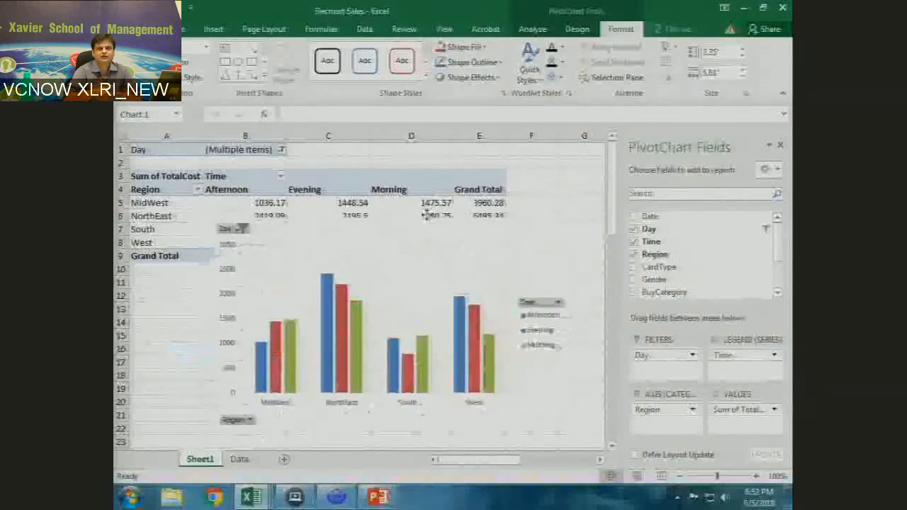
drag(426, 216, 423, 213)
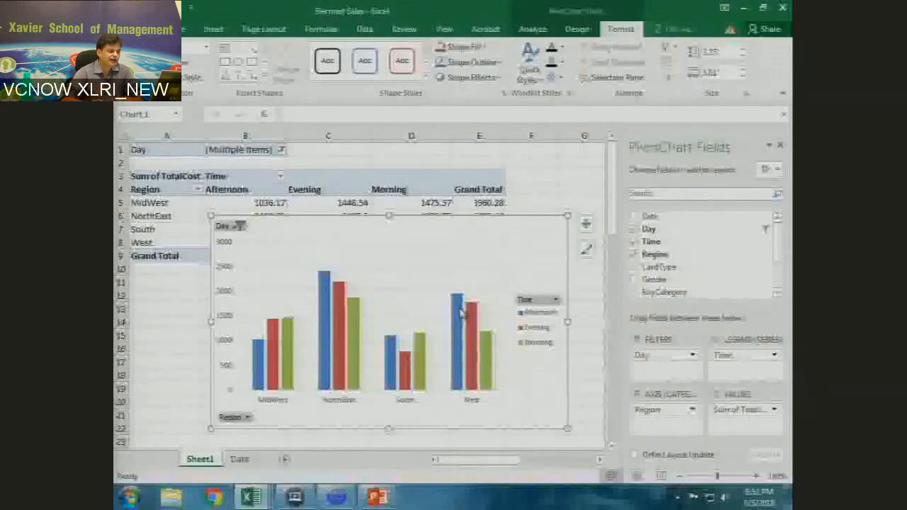
Add Gender as an axis field under Region and resize the PivotChart to about 3.46 by 5.33 inches.
scroll(460, 312, down, 1)
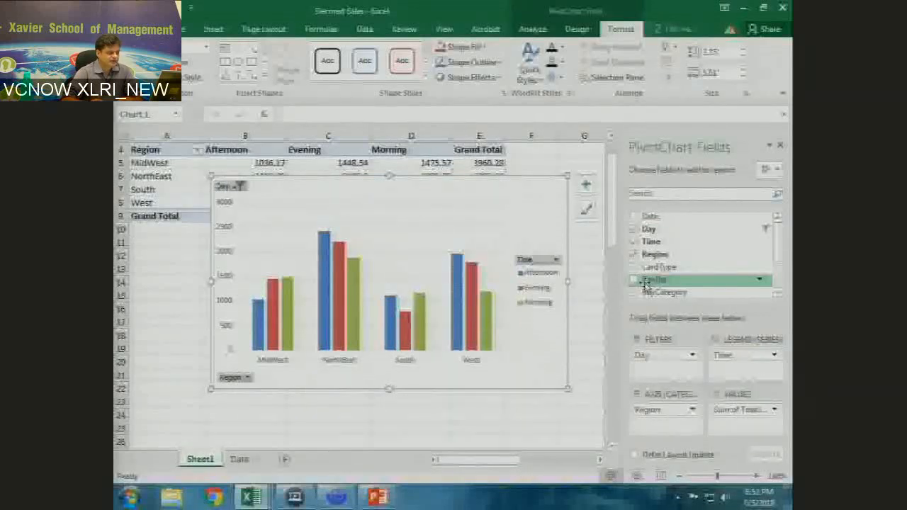
click(645, 281)
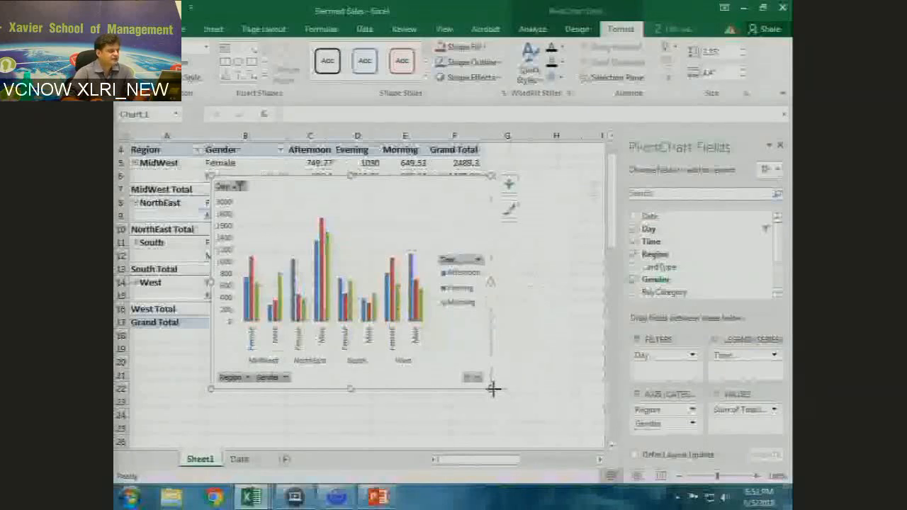
drag(493, 388, 550, 396)
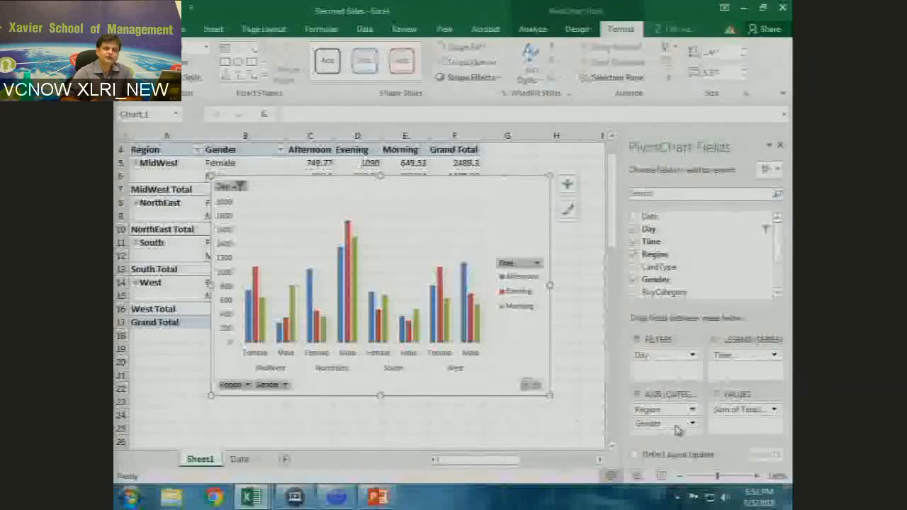
Move Gender from the axis categories to the legend series under Time, and remove the field from the PivotChart.
drag(648, 423, 744, 368)
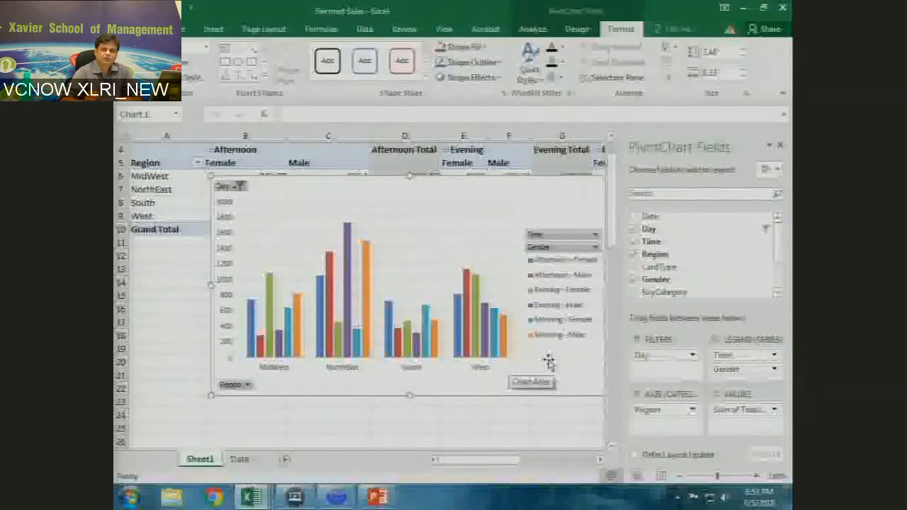
drag(737, 369, 573, 391)
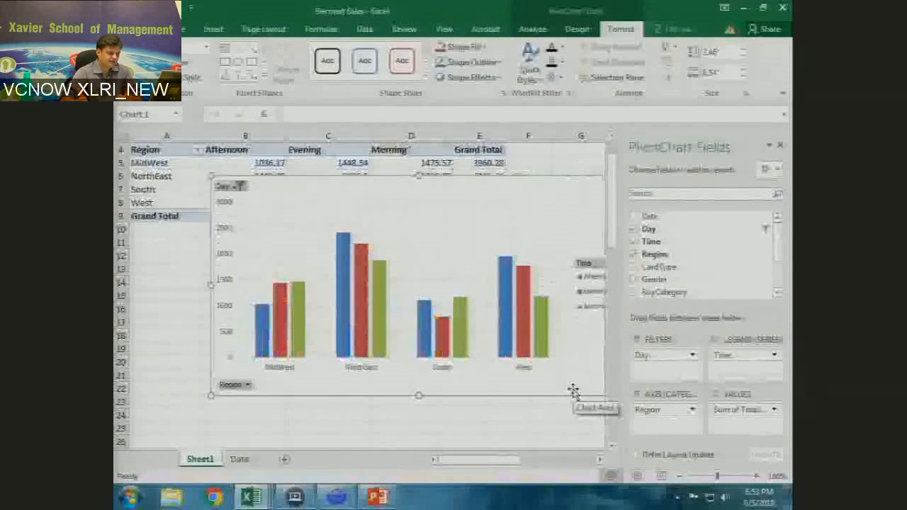